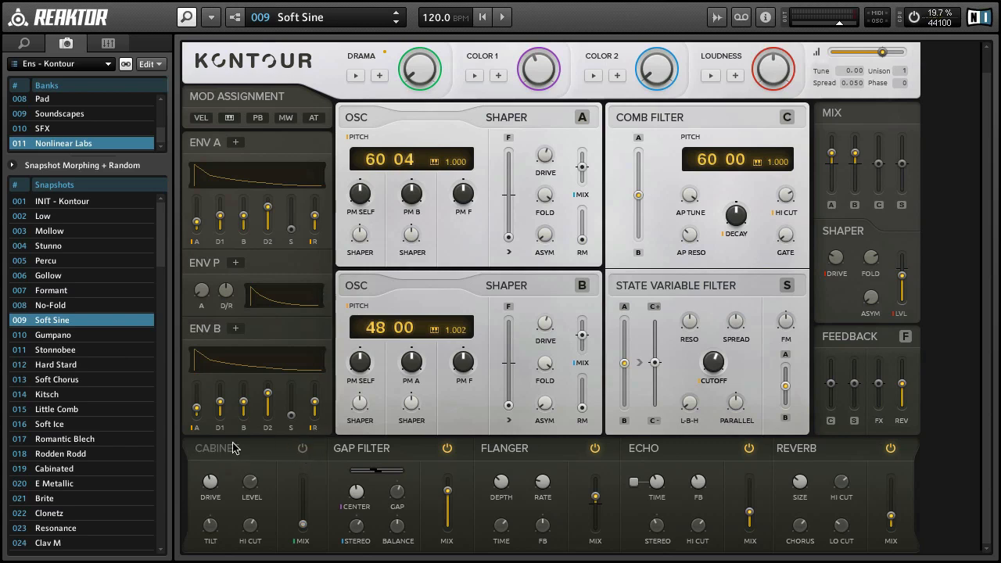
Step: Bypass and re-enable the Gap Filter effect, and sweep its mix level up and down
{"action": "left_click", "coordinate": [445, 450]}
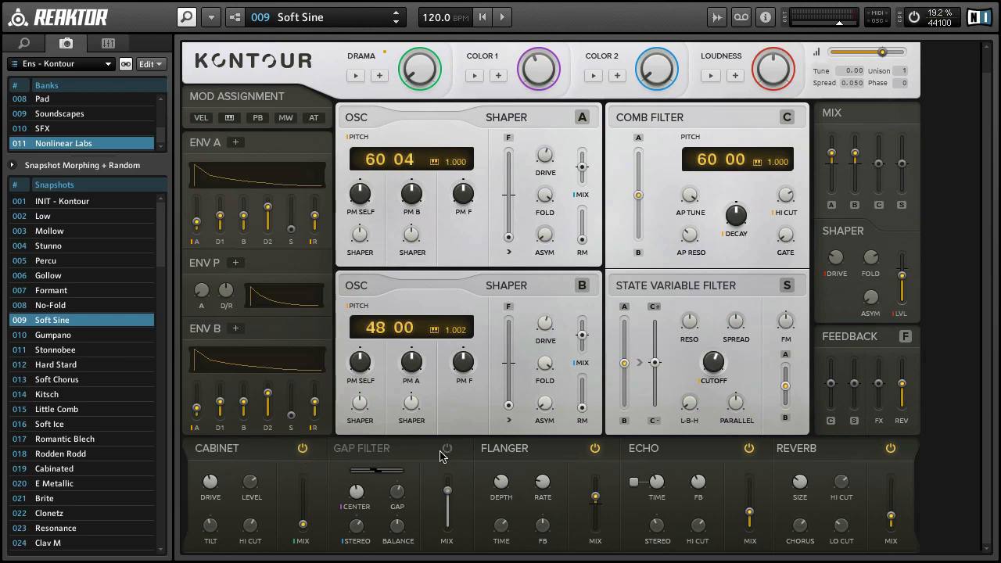
{"action": "mouse_move", "coordinate": [449, 490]}
{"action": "left_mouse_down"}
{"action": "mouse_move", "coordinate": [457, 550]}
{"action": "mouse_move", "coordinate": [443, 478]}
{"action": "left_mouse_up"}
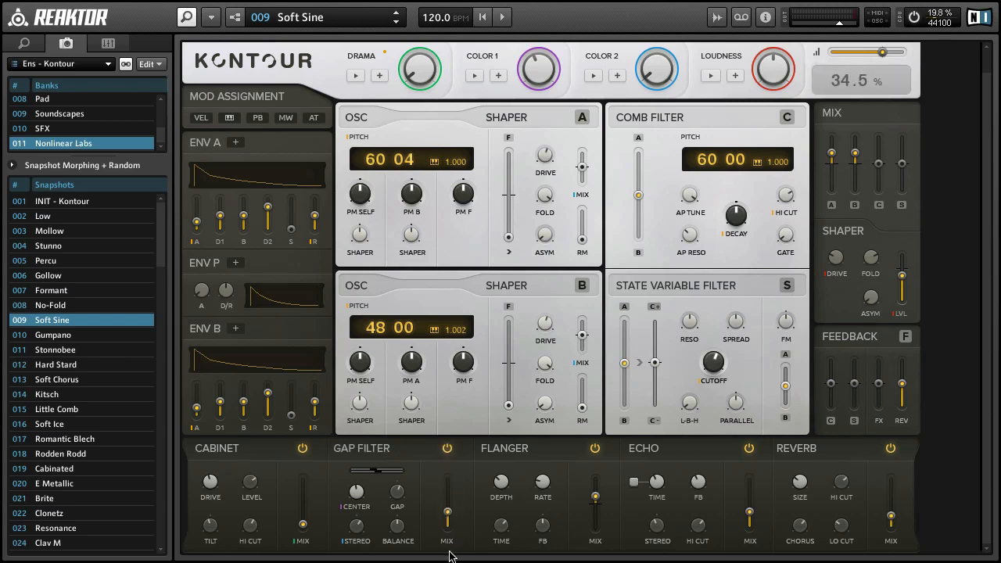
{"action": "left_click_drag", "start_coordinate": [451, 556], "coordinate": [454, 503]}
{"action": "left_click_drag", "start_coordinate": [453, 544], "coordinate": [447, 492]}
{"action": "scroll", "coordinate": [443, 447], "scroll_direction": "up", "scroll_amount": 3}
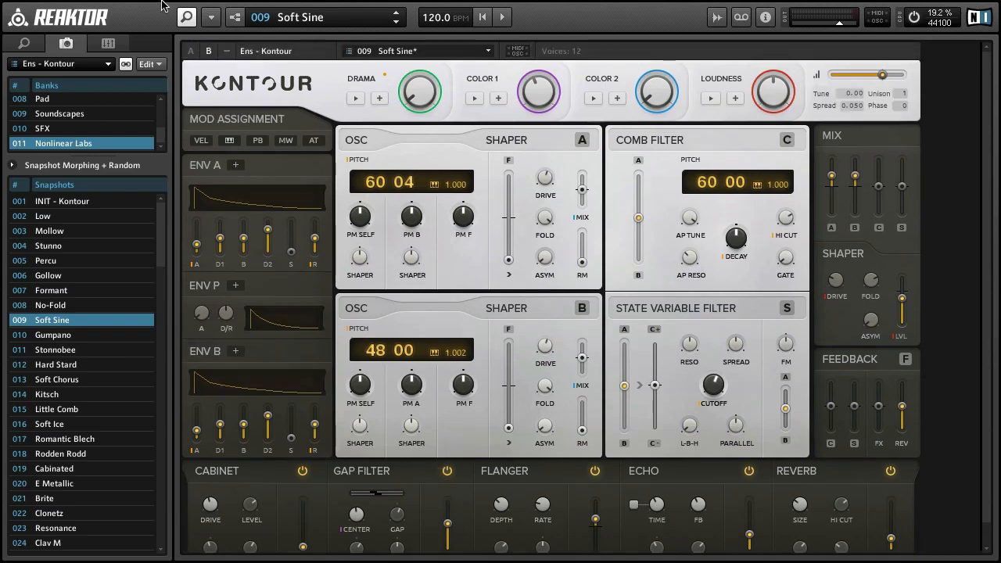
{"action": "left_click", "coordinate": [189, 52]}
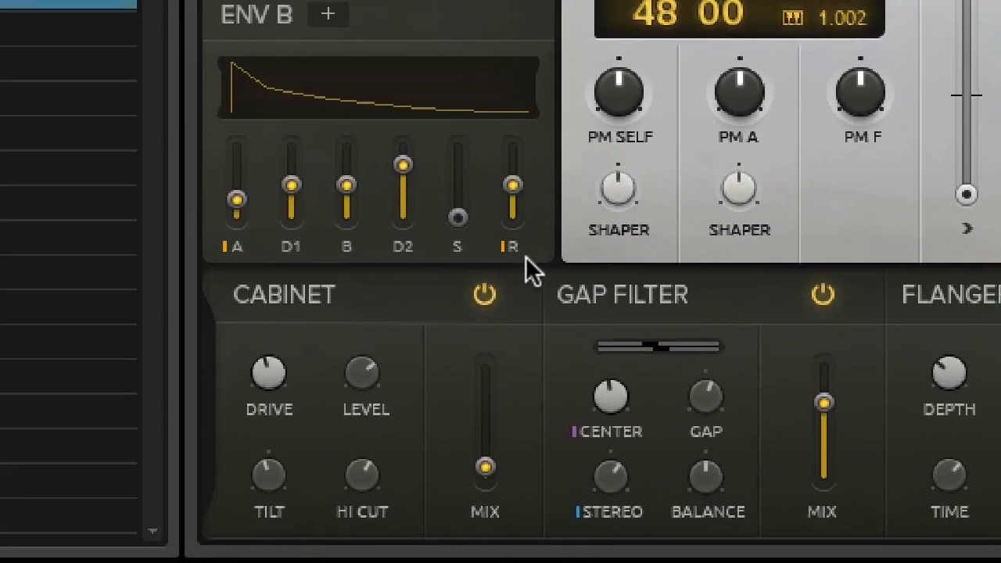
Step: Set the Cabinet's mix to maximum with more drive, and raise Envelope B's sustain
{"action": "left_click_drag", "start_coordinate": [494, 470], "coordinate": [477, 138]}
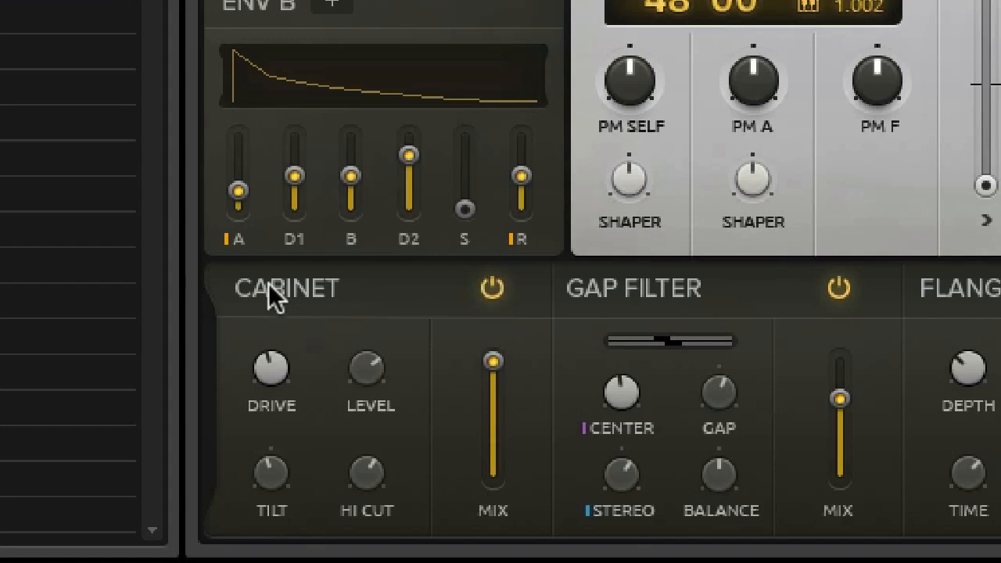
{"action": "left_click_drag", "start_coordinate": [270, 367], "coordinate": [270, 285]}
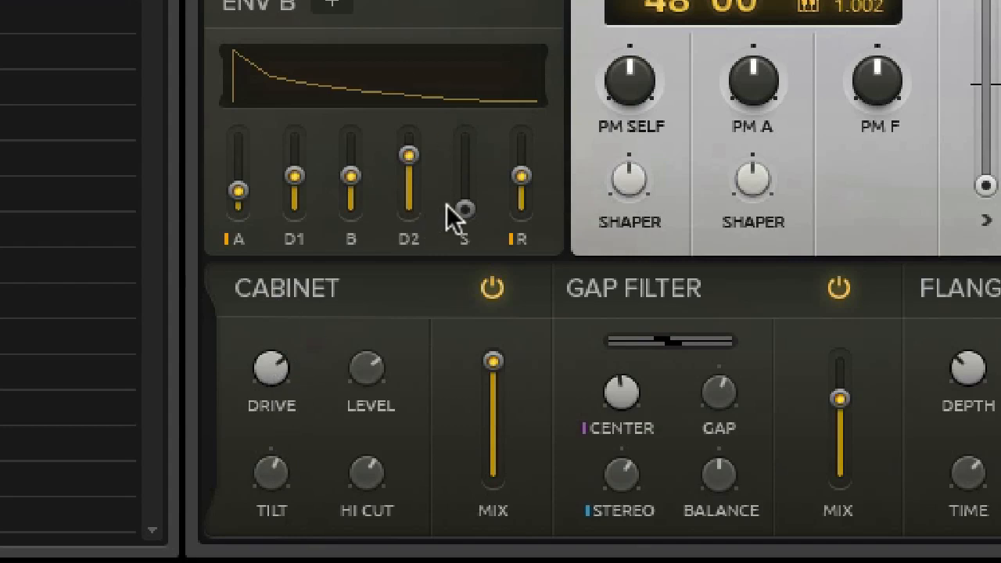
{"action": "left_click_drag", "start_coordinate": [458, 213], "coordinate": [477, 126]}
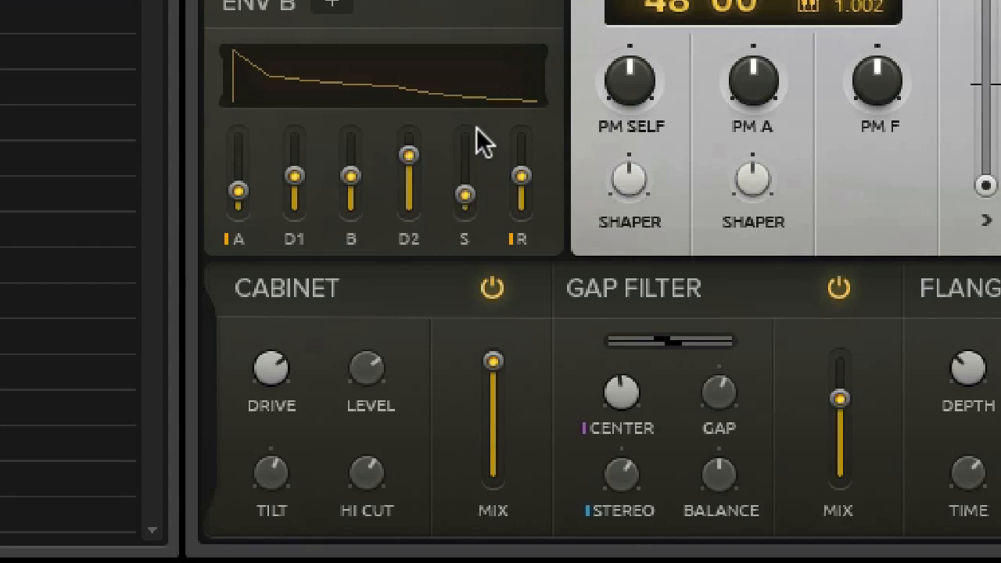
{"action": "left_click_drag", "start_coordinate": [476, 128], "coordinate": [474, 78]}
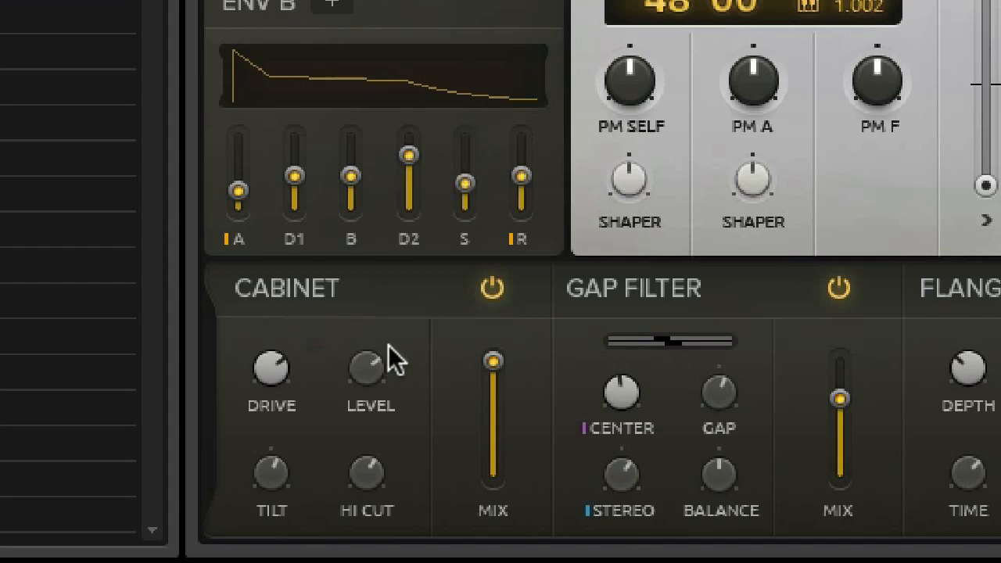
Step: Lower the Cabinet's mix to roughly two-thirds and reshape its tone with the drive, hi cut and tilt controls
{"action": "left_click_drag", "start_coordinate": [496, 364], "coordinate": [499, 469]}
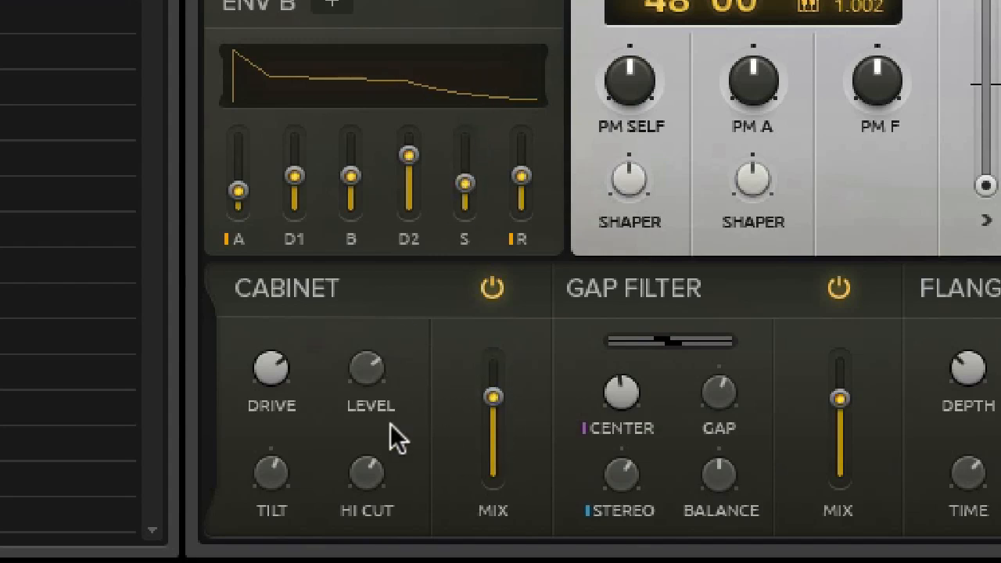
{"action": "left_click_drag", "start_coordinate": [273, 365], "coordinate": [329, 540]}
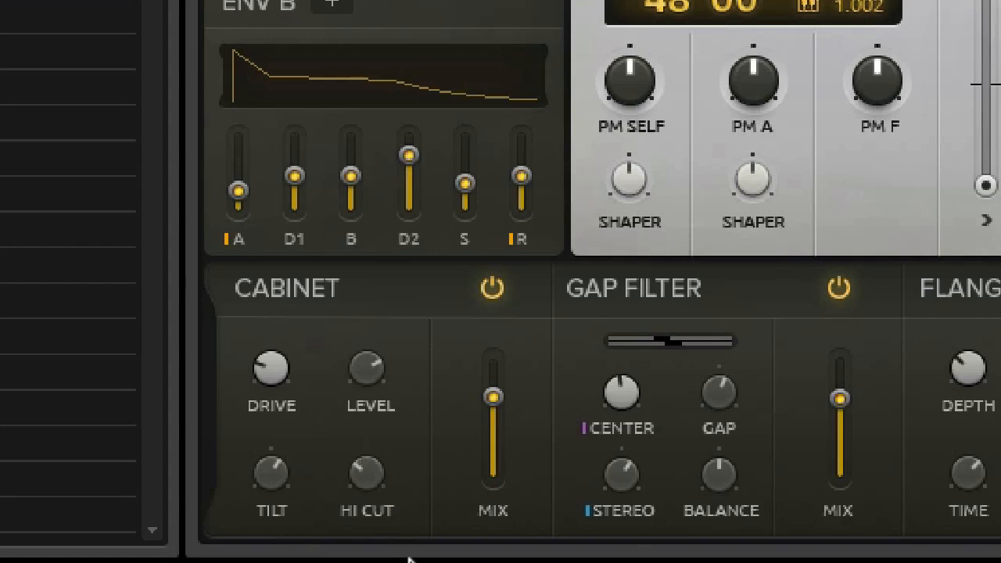
{"action": "left_click_drag", "start_coordinate": [408, 557], "coordinate": [393, 476]}
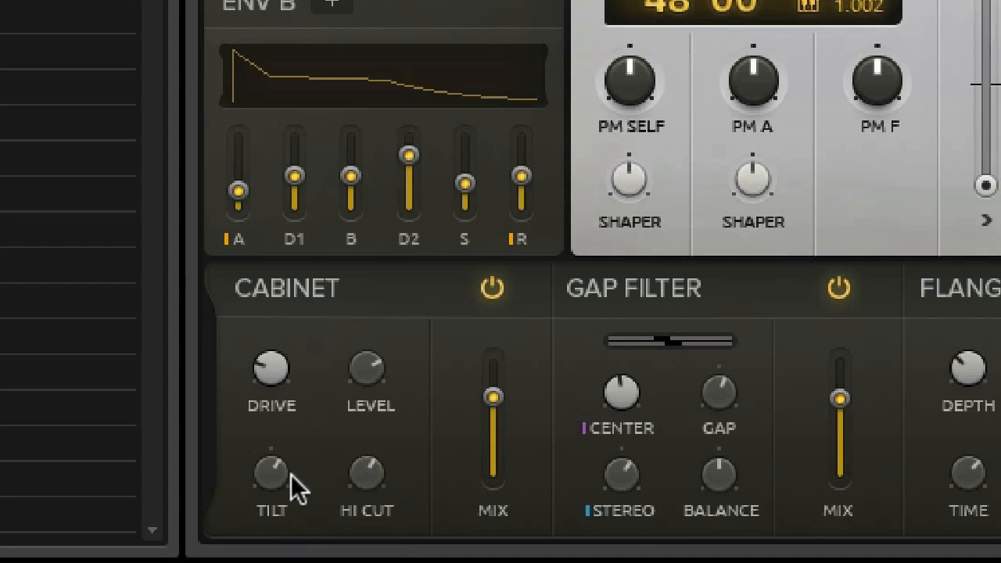
{"action": "mouse_move", "coordinate": [275, 465]}
{"action": "left_mouse_down"}
{"action": "mouse_move", "coordinate": [273, 408]}
{"action": "mouse_move", "coordinate": [284, 491]}
{"action": "mouse_move", "coordinate": [271, 449]}
{"action": "left_mouse_up"}
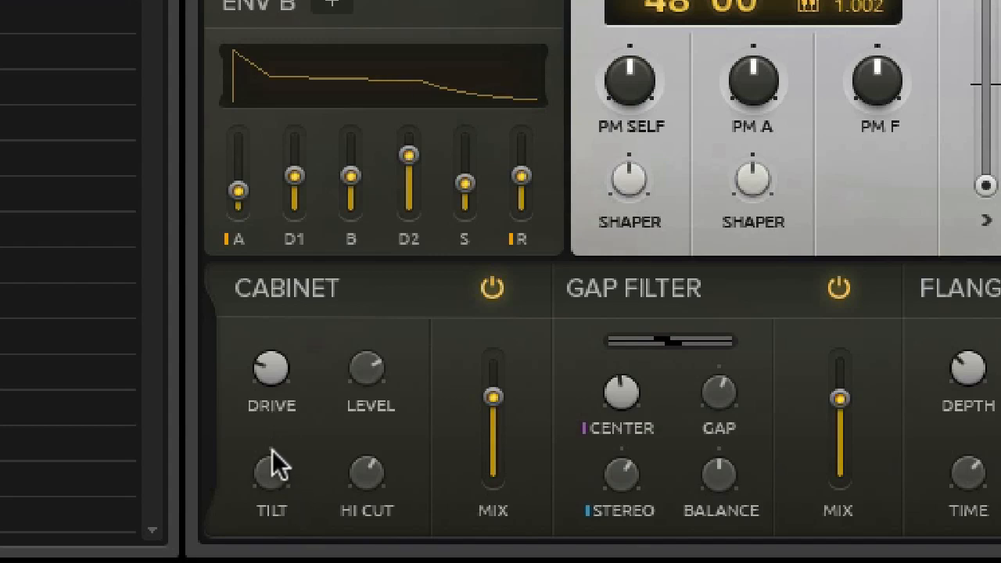
{"action": "left_click_drag", "start_coordinate": [274, 370], "coordinate": [272, 340]}
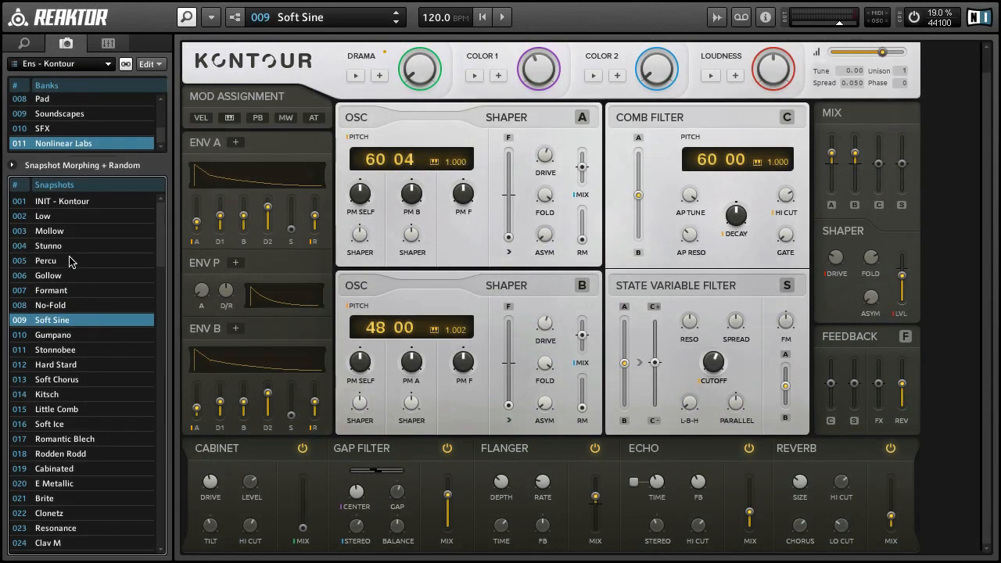
Step: Increase oscillator A's PM Self, then widen the Gap Filter's gap and sweep its center up and back to the middle
{"action": "left_click_drag", "start_coordinate": [357, 197], "coordinate": [341, 110]}
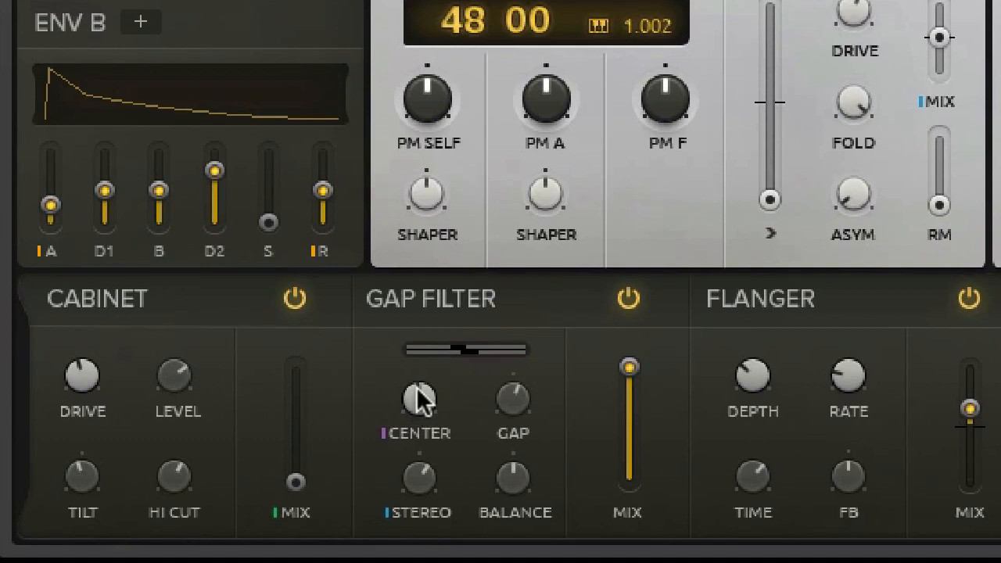
{"action": "mouse_move", "coordinate": [416, 399]}
{"action": "left_mouse_down"}
{"action": "mouse_move", "coordinate": [395, 315]}
{"action": "mouse_move", "coordinate": [425, 492]}
{"action": "mouse_move", "coordinate": [412, 351]}
{"action": "left_mouse_up"}
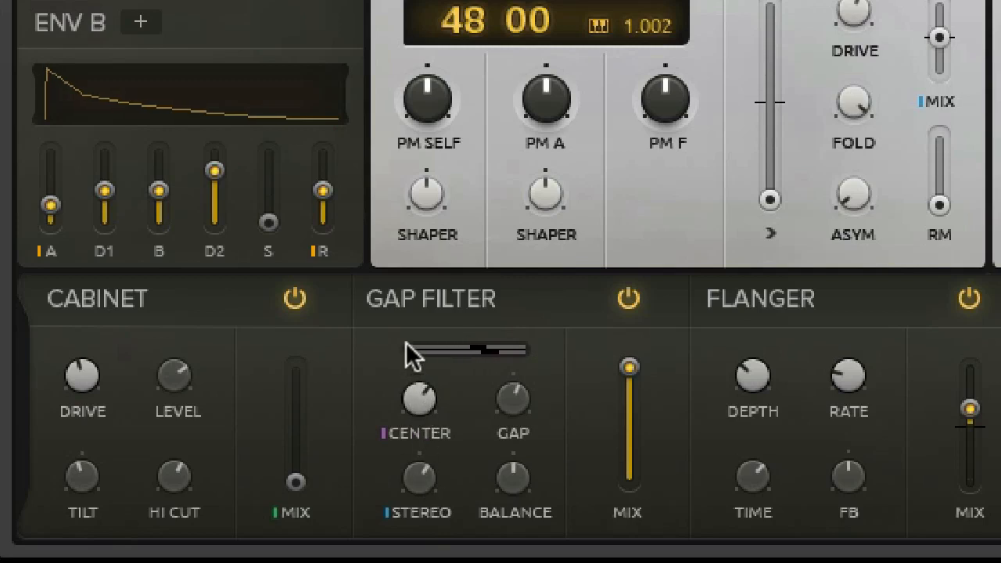
{"action": "left_click_drag", "start_coordinate": [509, 415], "coordinate": [489, 243]}
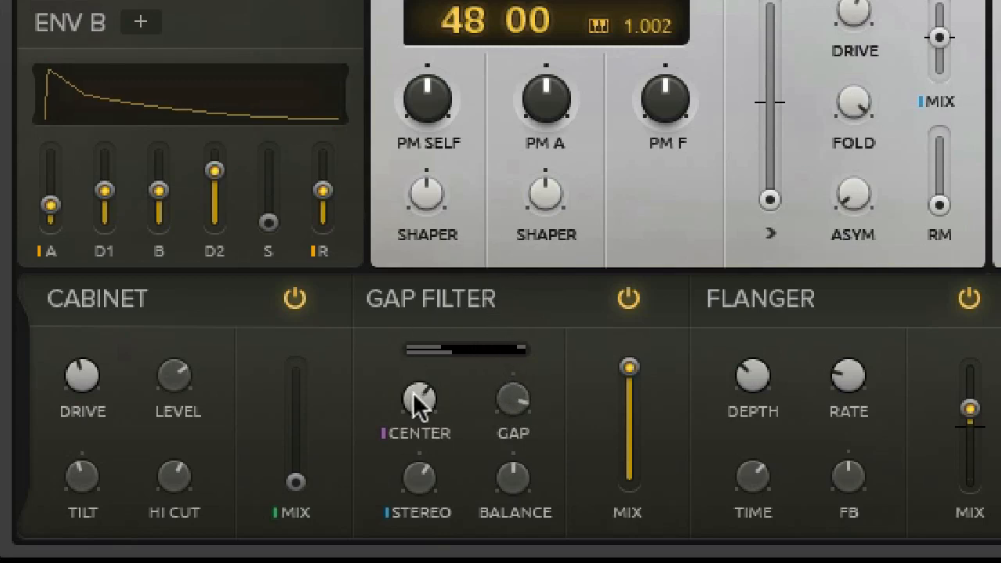
{"action": "left_click_drag", "start_coordinate": [418, 398], "coordinate": [426, 446]}
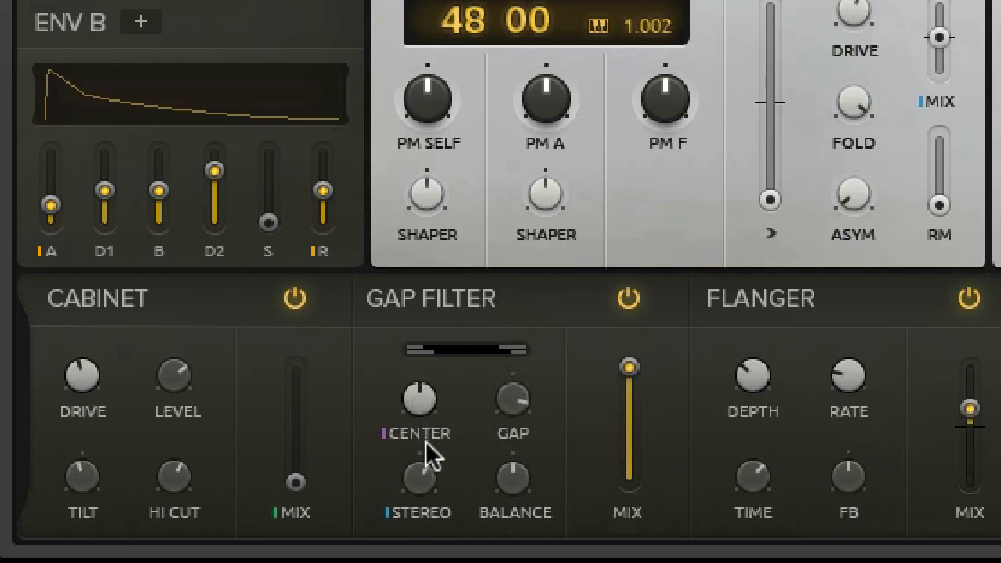
Step: Reduce the Gap Filter's gap to a negative setting and sweep its center frequency up and back down
{"action": "left_click_drag", "start_coordinate": [526, 415], "coordinate": [536, 560]}
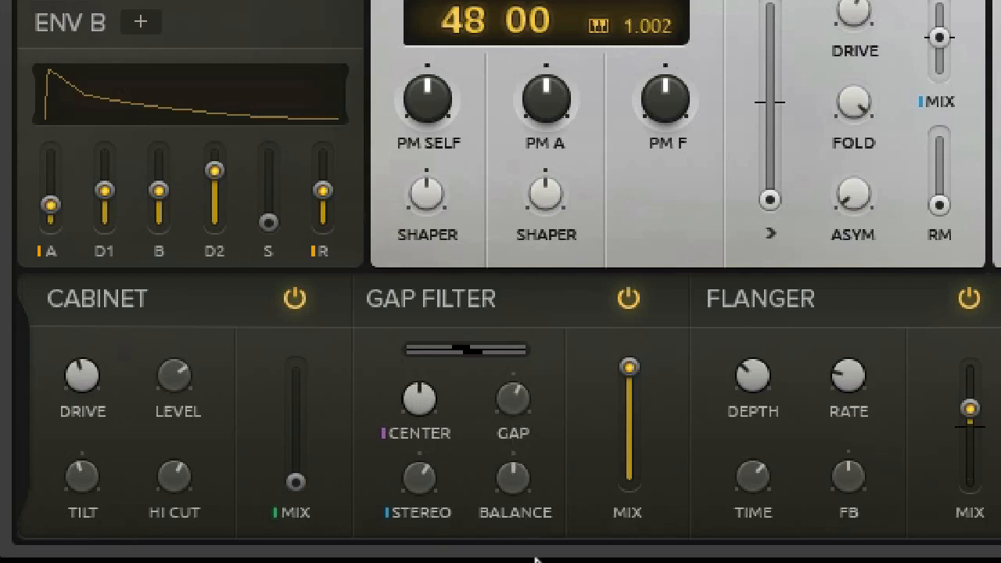
{"action": "left_click_drag", "start_coordinate": [521, 407], "coordinate": [509, 529]}
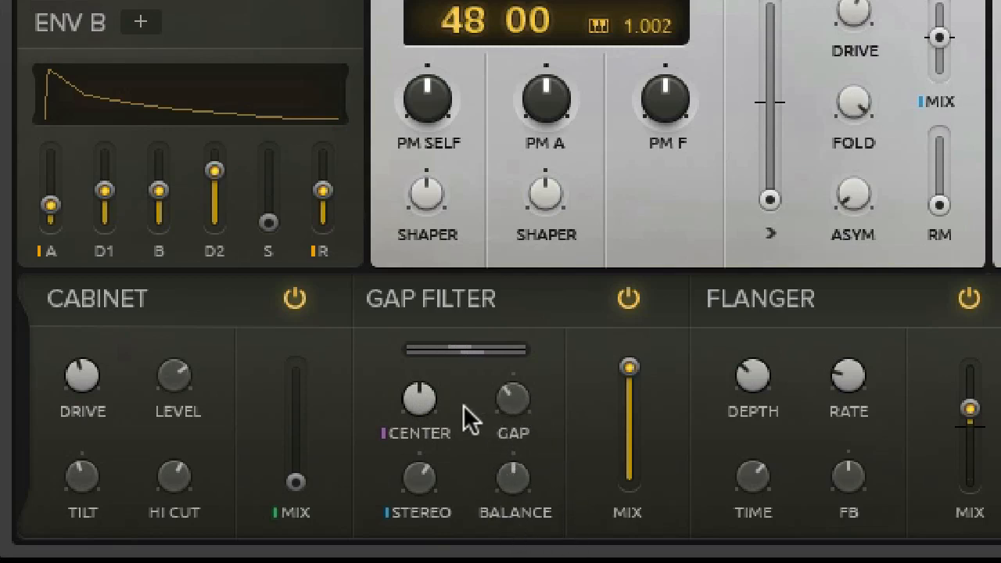
{"action": "left_click_drag", "start_coordinate": [418, 394], "coordinate": [405, 227]}
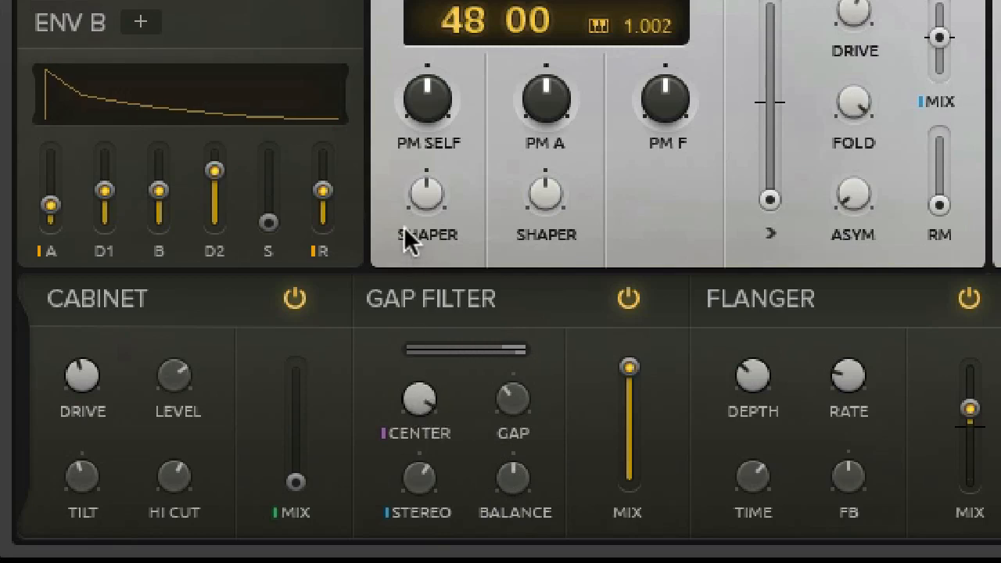
{"action": "mouse_move", "coordinate": [438, 424]}
{"action": "left_mouse_down"}
{"action": "mouse_move", "coordinate": [462, 496]}
{"action": "mouse_move", "coordinate": [441, 419]}
{"action": "left_mouse_up"}
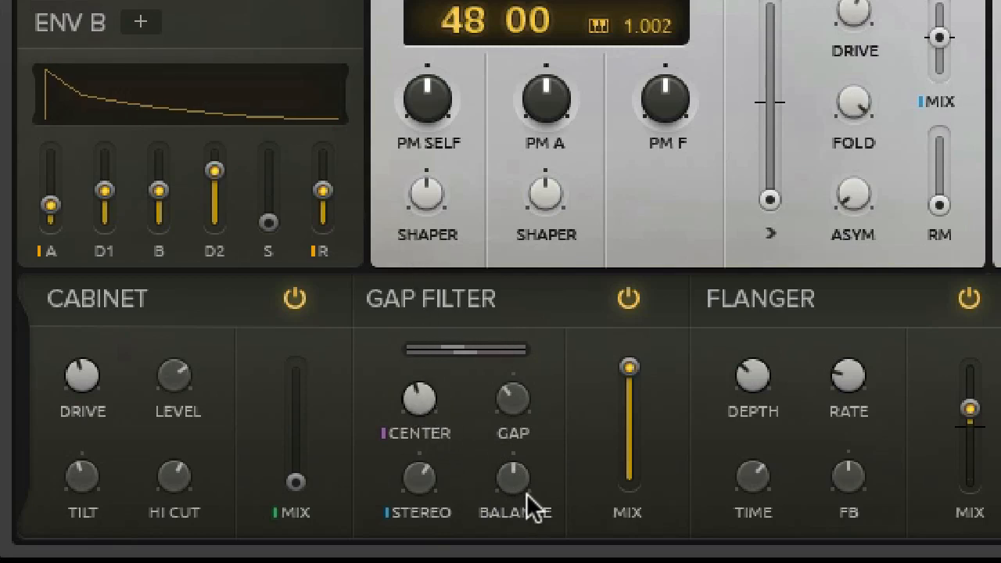
Step: Turn the Gap Filter's balance to maximum and sweep its center frequency upward
{"action": "left_click_drag", "start_coordinate": [527, 495], "coordinate": [520, 245]}
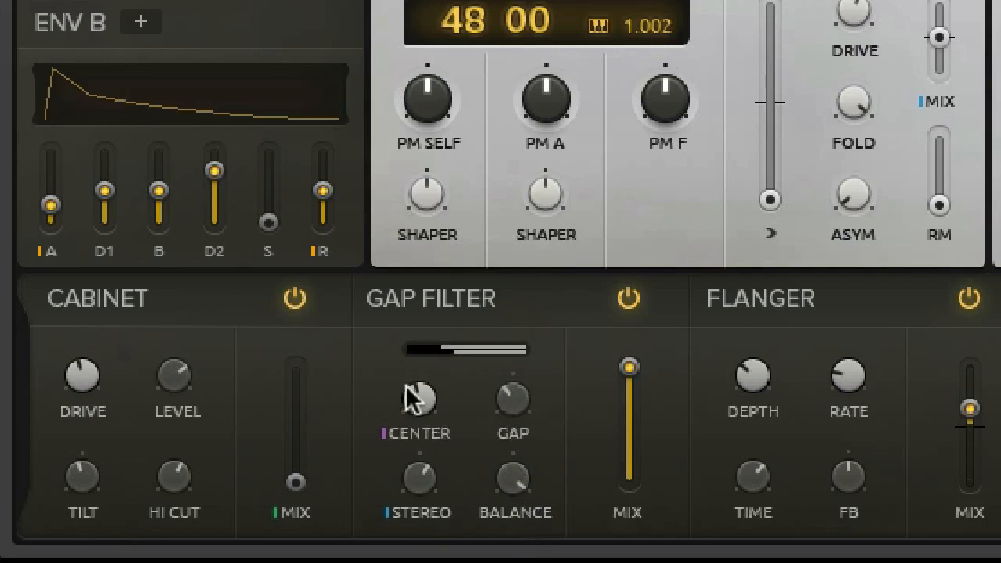
{"action": "left_click_drag", "start_coordinate": [409, 397], "coordinate": [432, 221]}
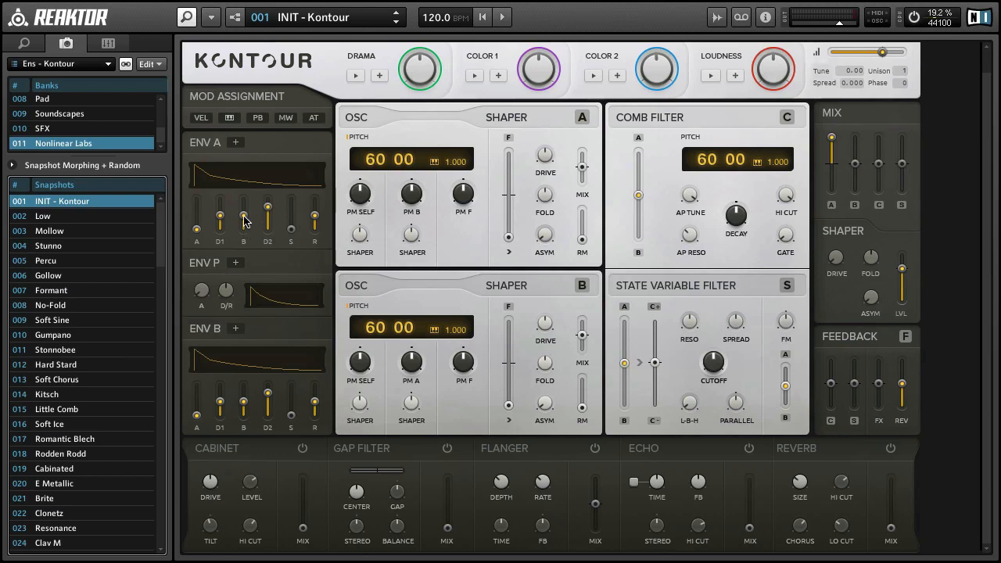
Step: Turn on the Flanger with its mix at maximum, and raise oscillator A's PM Self
{"action": "left_click", "coordinate": [596, 452]}
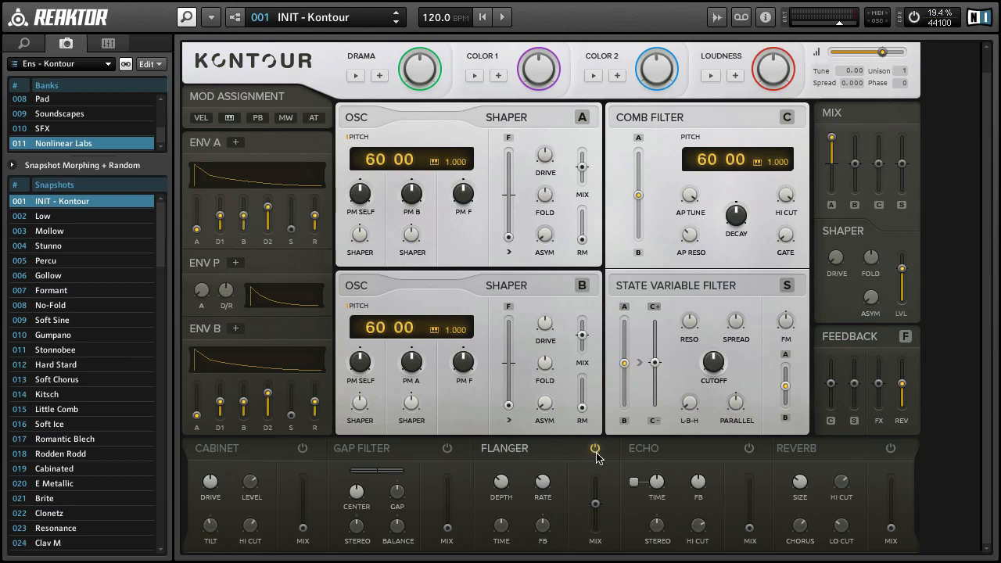
{"action": "left_click_drag", "start_coordinate": [361, 195], "coordinate": [346, 86]}
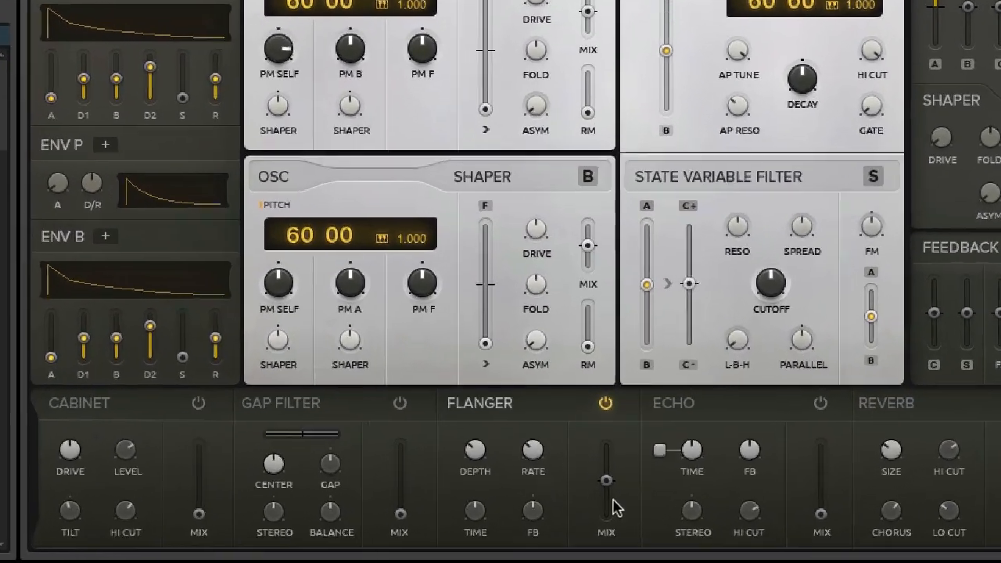
{"action": "left_click_drag", "start_coordinate": [609, 489], "coordinate": [597, 371]}
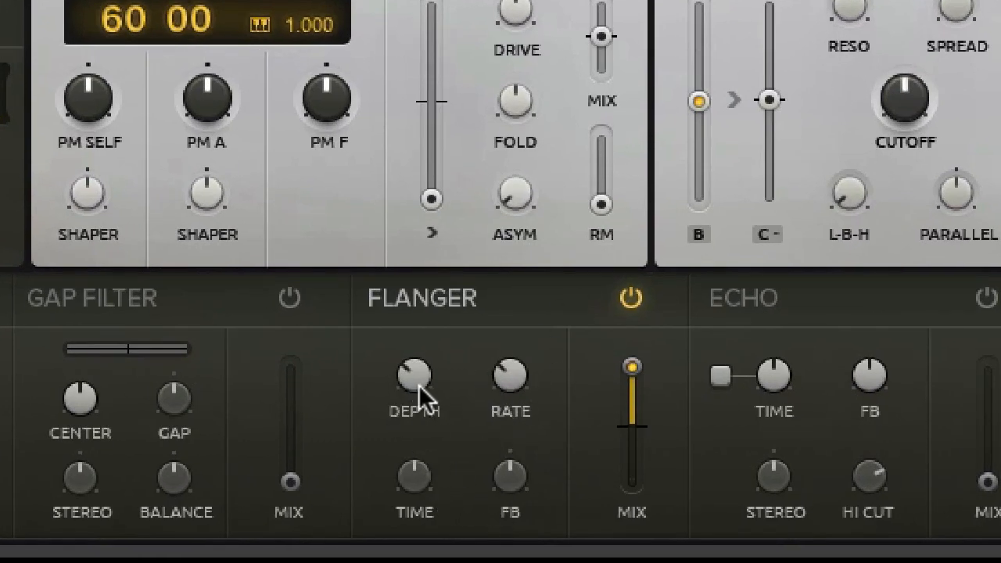
Step: Adjust the Flanger's depth, increase its time, and sweep its feedback to a negative setting and back up
{"action": "mouse_move", "coordinate": [415, 376]}
{"action": "left_mouse_down"}
{"action": "mouse_move", "coordinate": [377, 123]}
{"action": "mouse_move", "coordinate": [387, 282]}
{"action": "mouse_move", "coordinate": [416, 385]}
{"action": "left_mouse_up"}
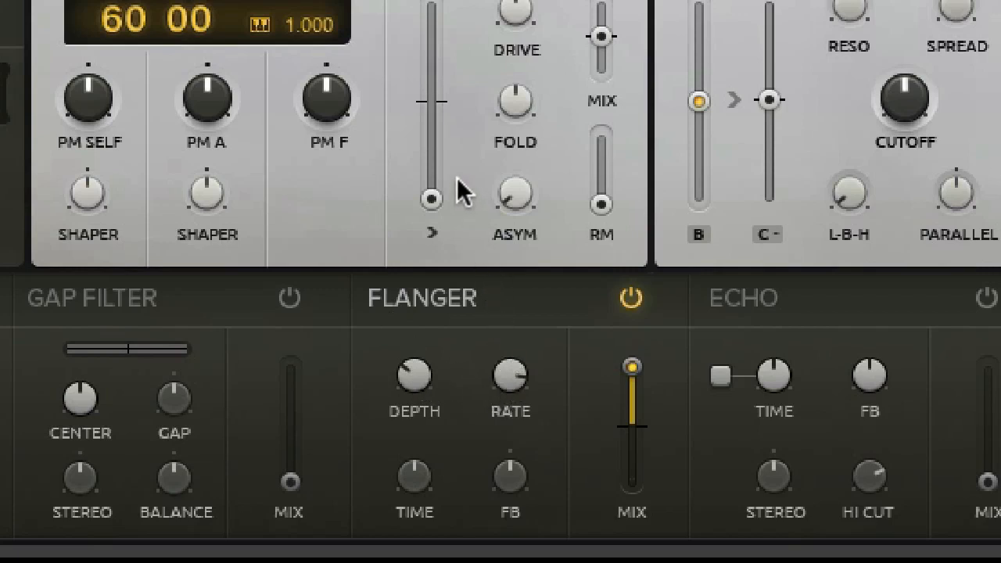
{"action": "left_click_drag", "start_coordinate": [403, 470], "coordinate": [408, 333]}
{"action": "left_click_drag", "start_coordinate": [510, 480], "coordinate": [540, 558]}
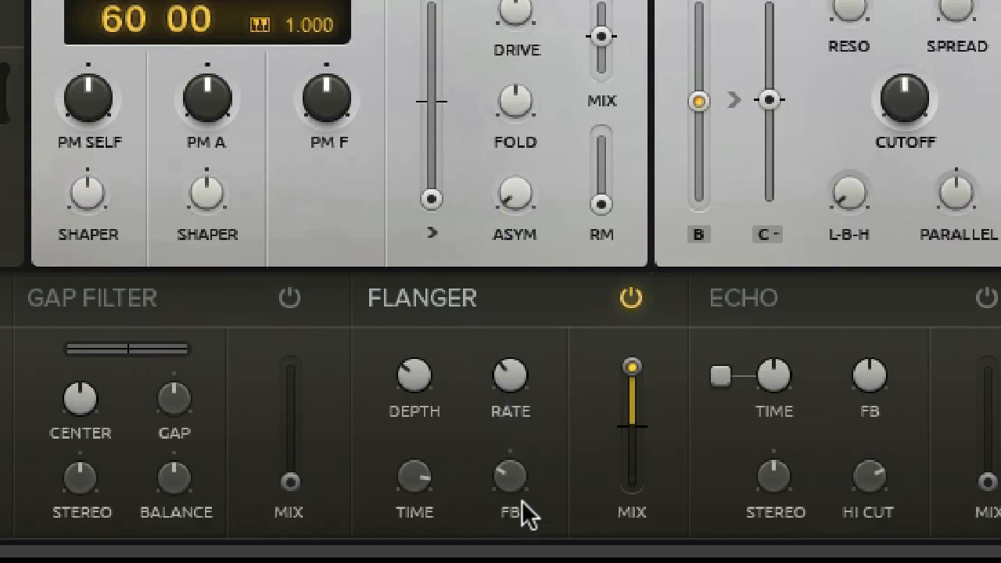
{"action": "left_click_drag", "start_coordinate": [512, 476], "coordinate": [485, 383]}
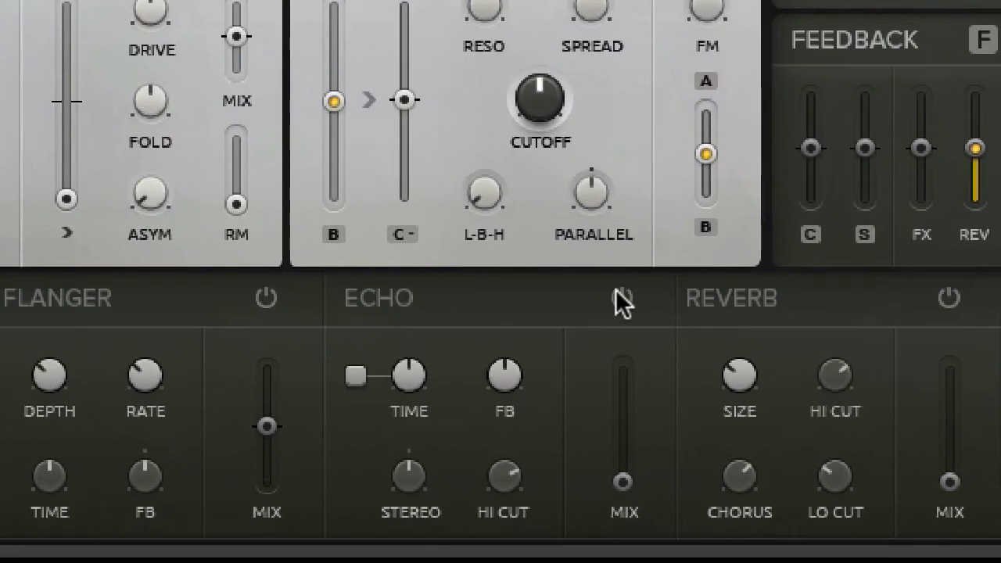
Step: Turn on the Echo with its mix about halfway and raise its feedback
{"action": "left_click", "coordinate": [622, 298]}
{"action": "left_click_drag", "start_coordinate": [625, 483], "coordinate": [622, 299]}
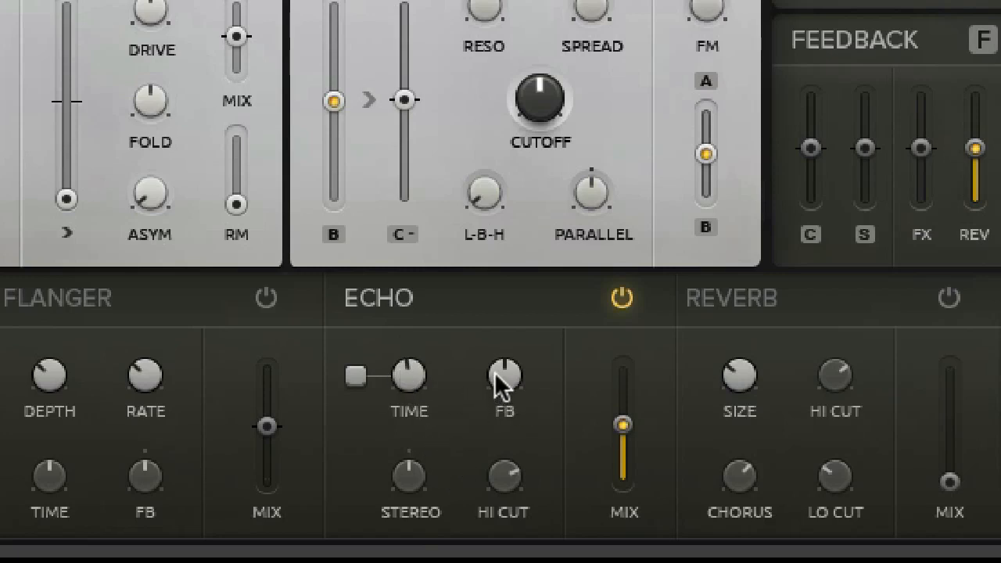
{"action": "left_click_drag", "start_coordinate": [494, 371], "coordinate": [477, 240]}
Step: Lower the Echo's hi cut, increase its stereo setting, and adjust its time with tempo sync enabled
{"action": "left_click_drag", "start_coordinate": [507, 471], "coordinate": [521, 560]}
{"action": "left_click_drag", "start_coordinate": [410, 479], "coordinate": [377, 391]}
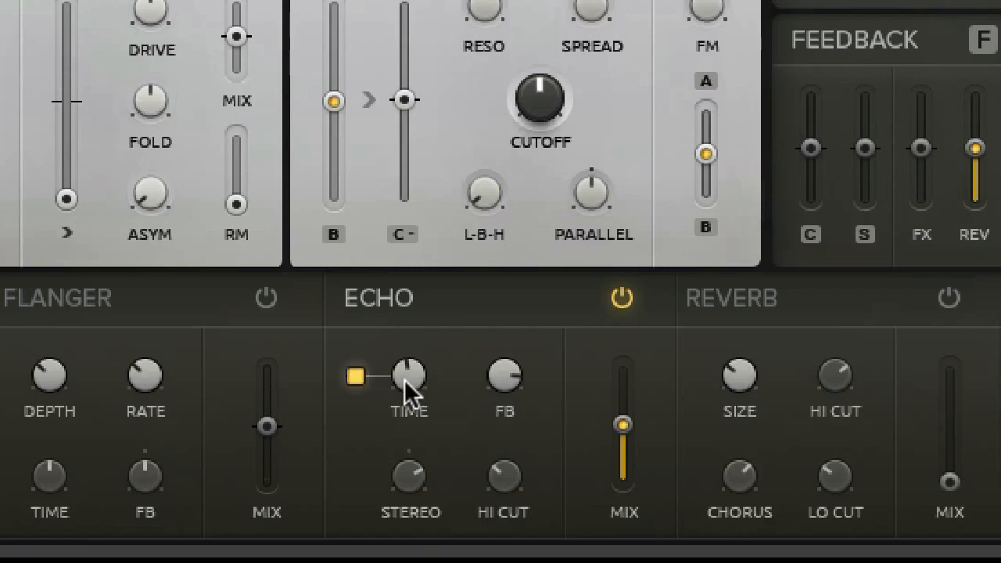
{"action": "left_click_drag", "start_coordinate": [405, 381], "coordinate": [394, 399]}
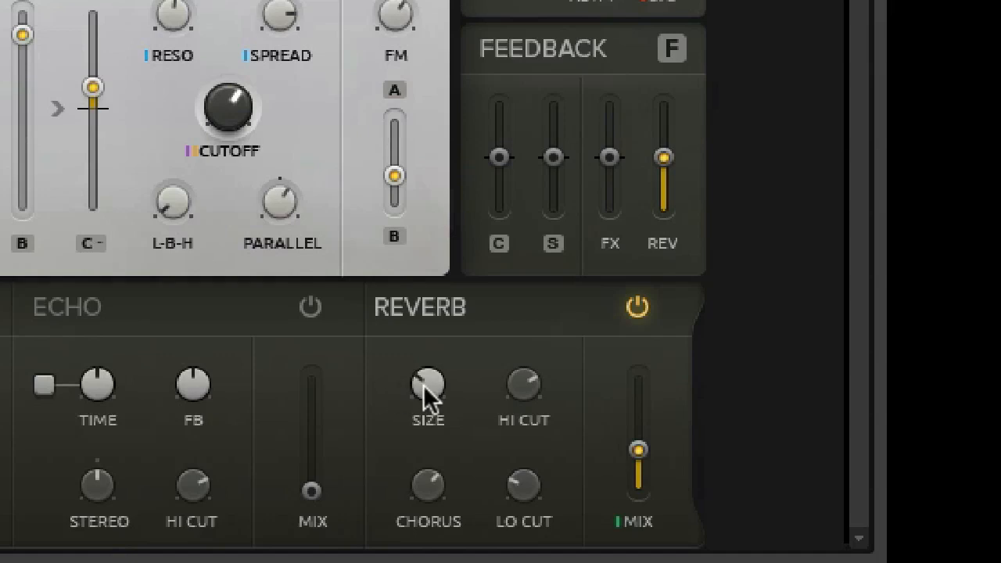
Step: Increase the Reverb's size and raise its mix to about halfway
{"action": "left_click_drag", "start_coordinate": [424, 385], "coordinate": [424, 362]}
{"action": "left_click_drag", "start_coordinate": [637, 445], "coordinate": [616, 369]}
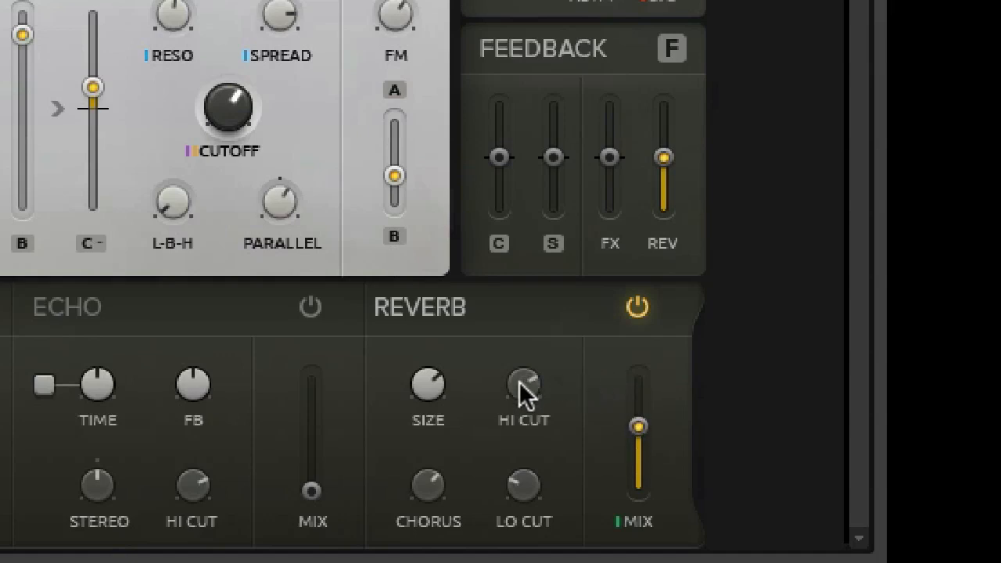
Step: Sweep the Reverb's hi cut down and back up, and fine-tune its lo cut
{"action": "left_click_drag", "start_coordinate": [519, 381], "coordinate": [511, 507]}
{"action": "left_click_drag", "start_coordinate": [522, 381], "coordinate": [523, 340]}
{"action": "mouse_move", "coordinate": [527, 480]}
{"action": "left_mouse_down"}
{"action": "mouse_move", "coordinate": [527, 513]}
{"action": "mouse_move", "coordinate": [522, 477]}
{"action": "left_mouse_up"}
{"action": "left_click_drag", "start_coordinate": [423, 438], "coordinate": [422, 379]}
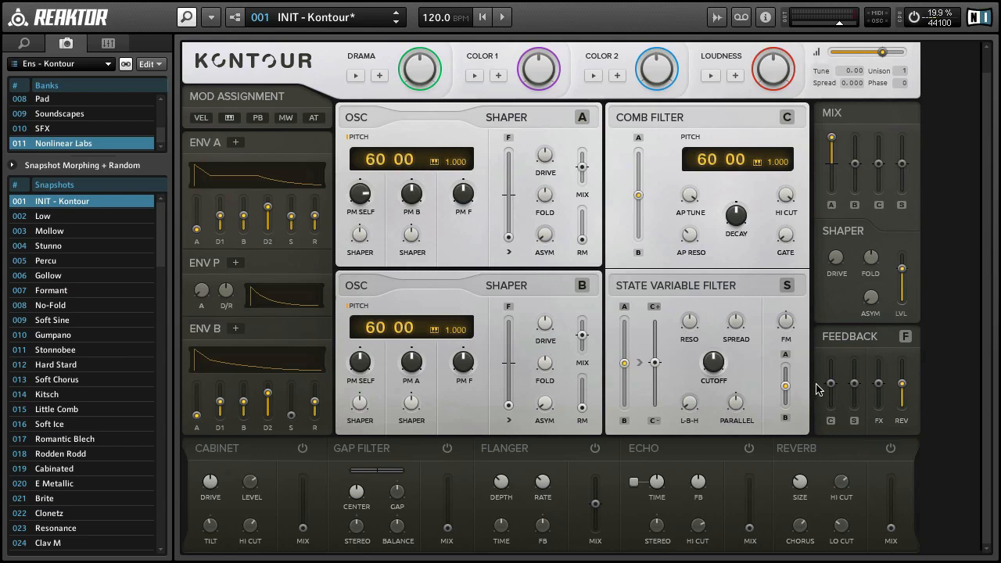
Step: Raise the FX level in the Feedback section and turn on the Reverb with its chorus reduced
{"action": "left_click_drag", "start_coordinate": [880, 391], "coordinate": [873, 334]}
{"action": "left_click", "coordinate": [890, 448]}
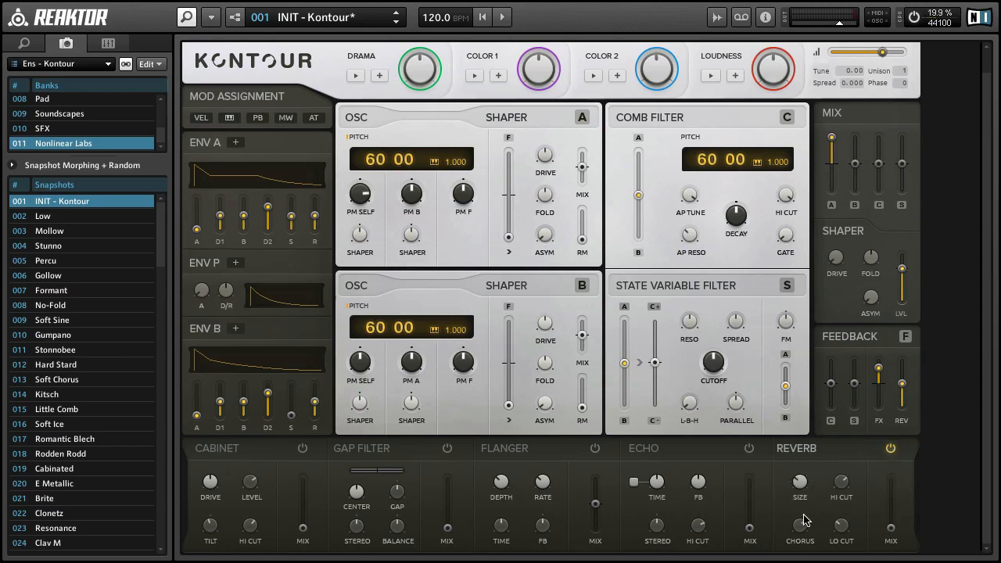
{"action": "left_click_drag", "start_coordinate": [802, 530], "coordinate": [805, 557]}
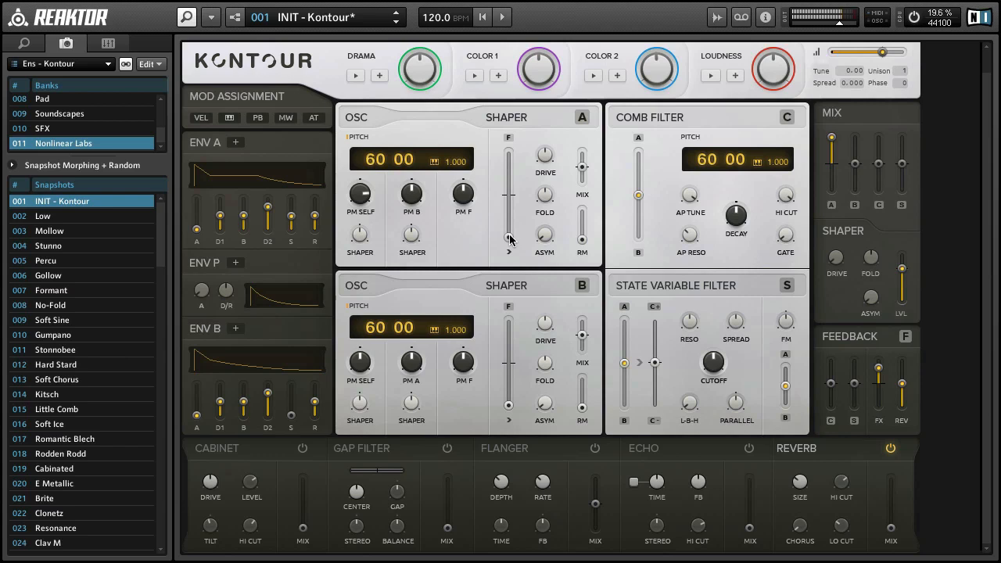
Step: Set oscillator A's shaper feedback blend to 73.0 %
{"action": "left_click_drag", "start_coordinate": [509, 238], "coordinate": [508, 125]}
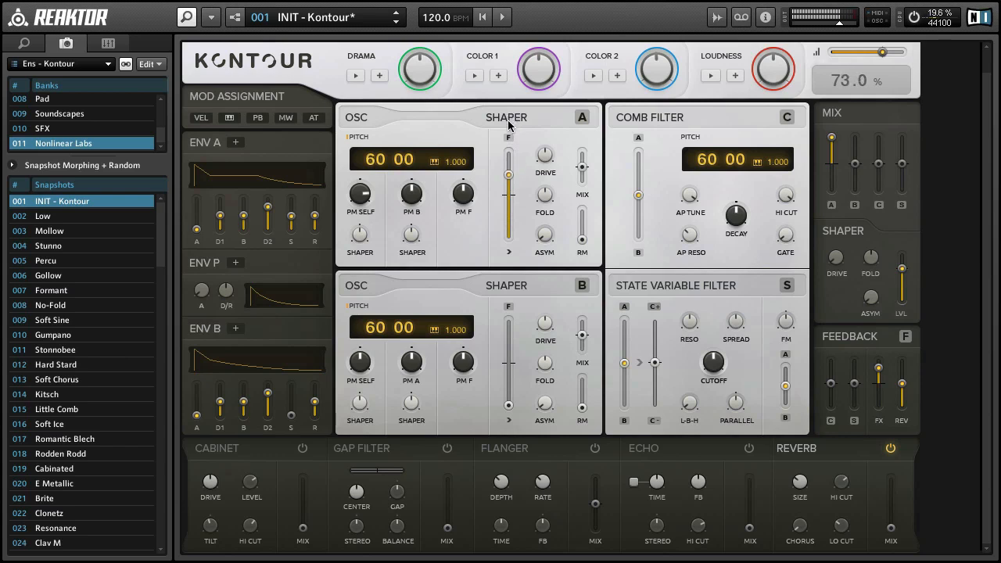